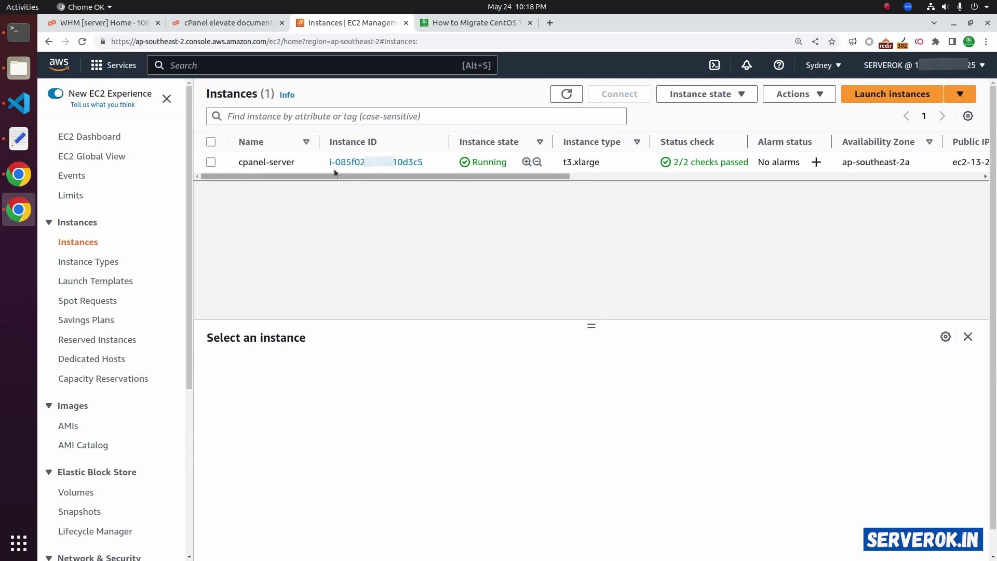
- Highlight the cpanel-server instance row on the Instances page
{"action": "left_click_drag", "start_coordinate": [331, 150], "coordinate": [409, 142]}
- Show the cpanel-server summary and highlight its root volume's 500 GiB size and ID vol-069e5200fc9030a17
{"action": "left_click", "coordinate": [357, 162]}
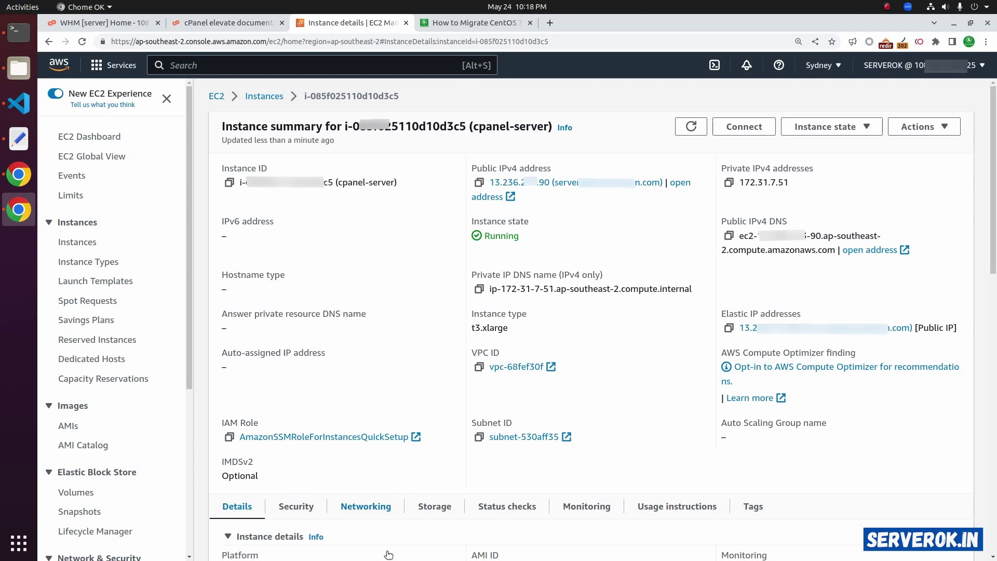
{"action": "scroll", "coordinate": [607, 469], "scroll_direction": "down", "scroll_amount": 5}
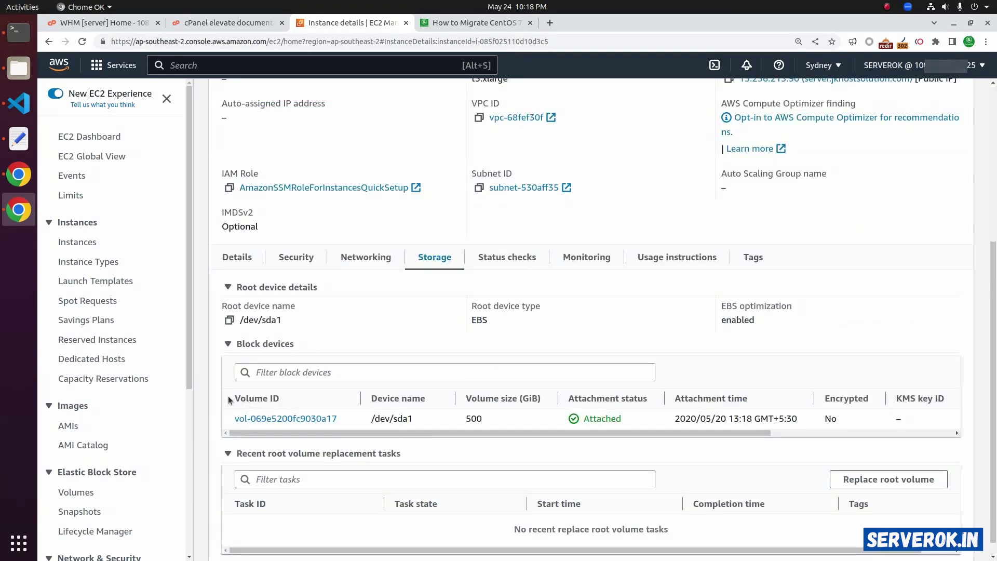
{"action": "left_click_drag", "start_coordinate": [229, 396], "coordinate": [313, 401]}
{"action": "left_click_drag", "start_coordinate": [466, 399], "coordinate": [530, 398]}
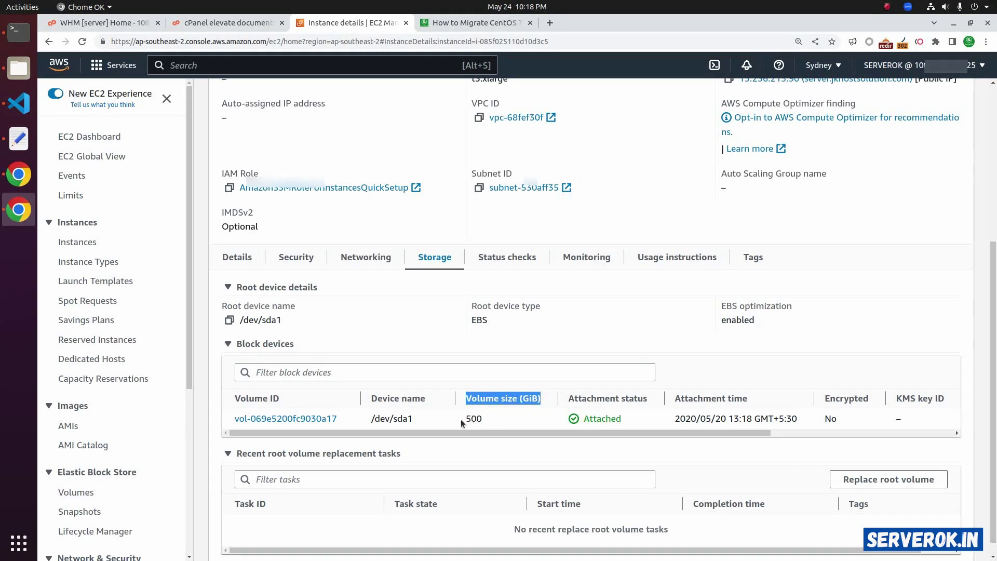
{"action": "left_click_drag", "start_coordinate": [461, 420], "coordinate": [496, 422]}
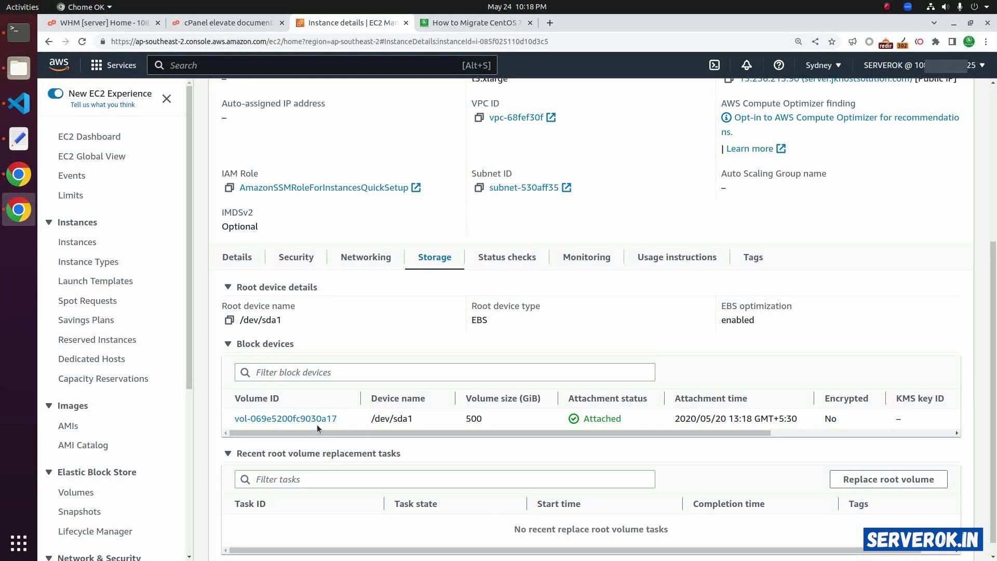
{"action": "left_click_drag", "start_coordinate": [245, 419], "coordinate": [337, 420]}
- Go to the root volume's details and start Create snapshot from its Actions menu
{"action": "left_click", "coordinate": [287, 421]}
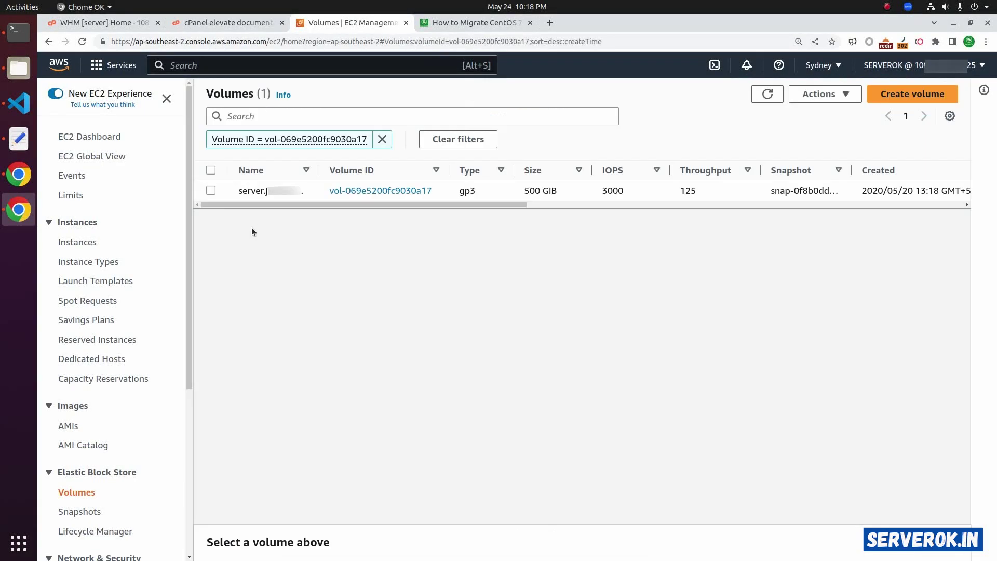
{"action": "left_click", "coordinate": [416, 190]}
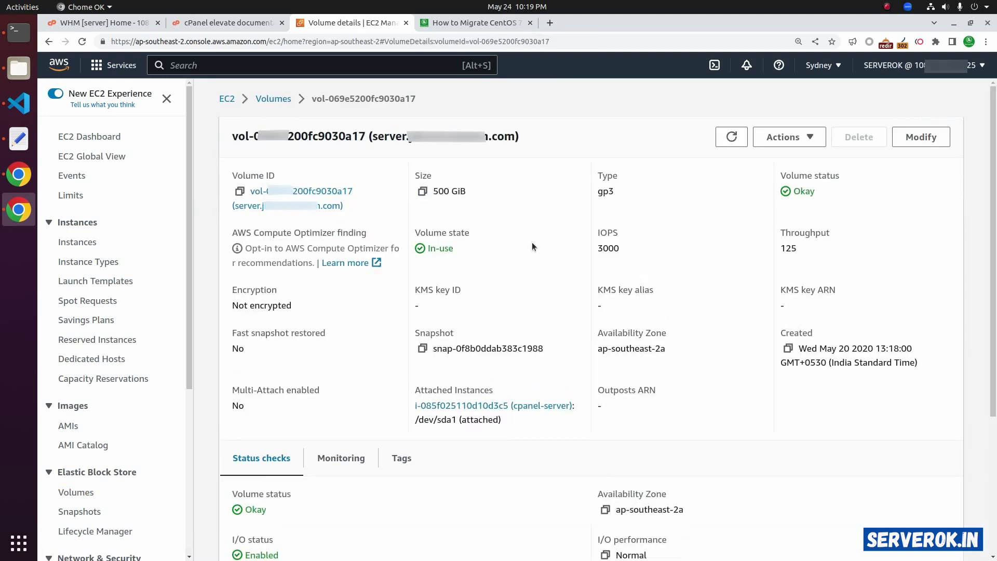
{"action": "left_click", "coordinate": [810, 139]}
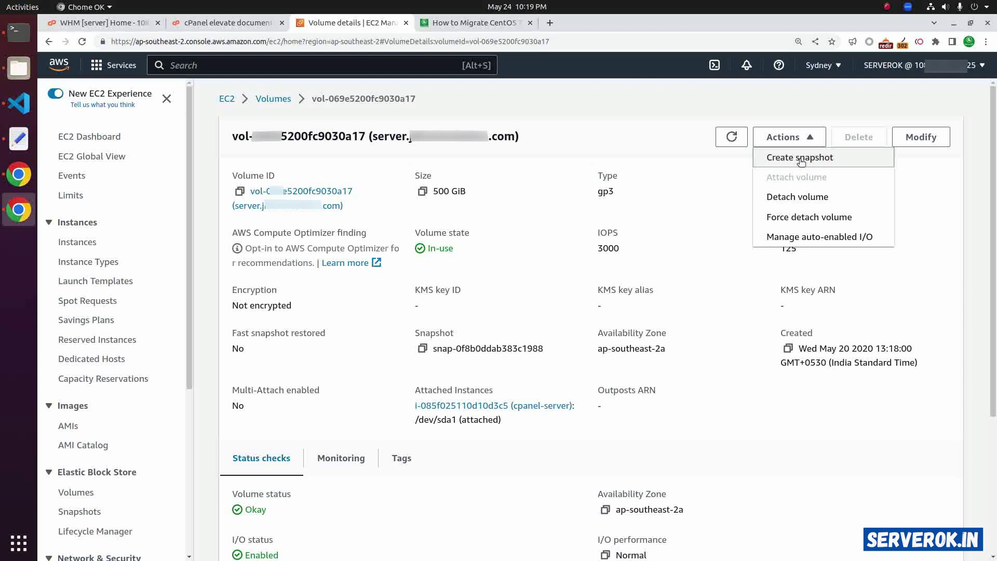
{"action": "left_click", "coordinate": [801, 160]}
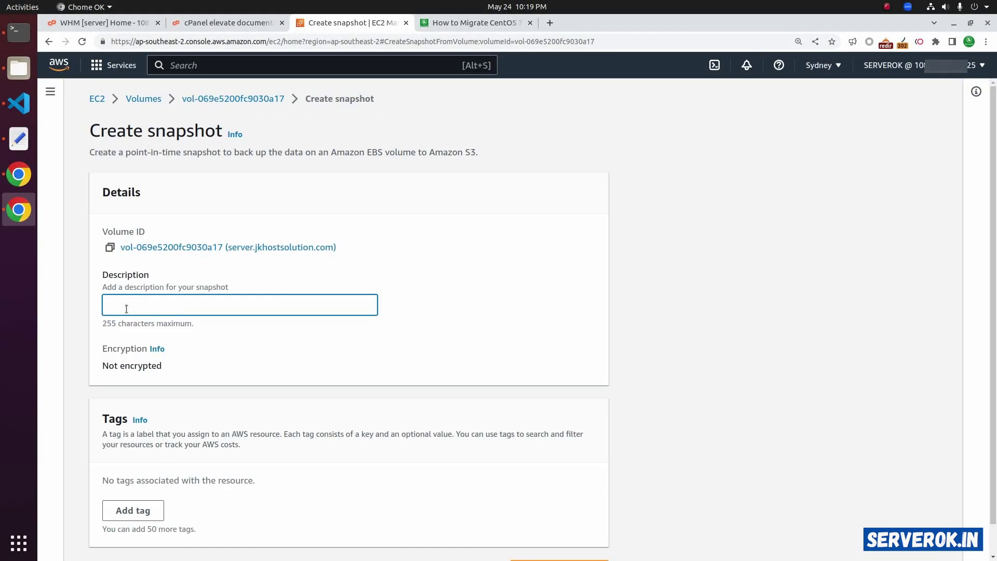
{"action": "type", "text": "before-centos-upgrade"}
{"action": "scroll", "coordinate": [420, 264], "scroll_direction": "down", "scroll_amount": 1}
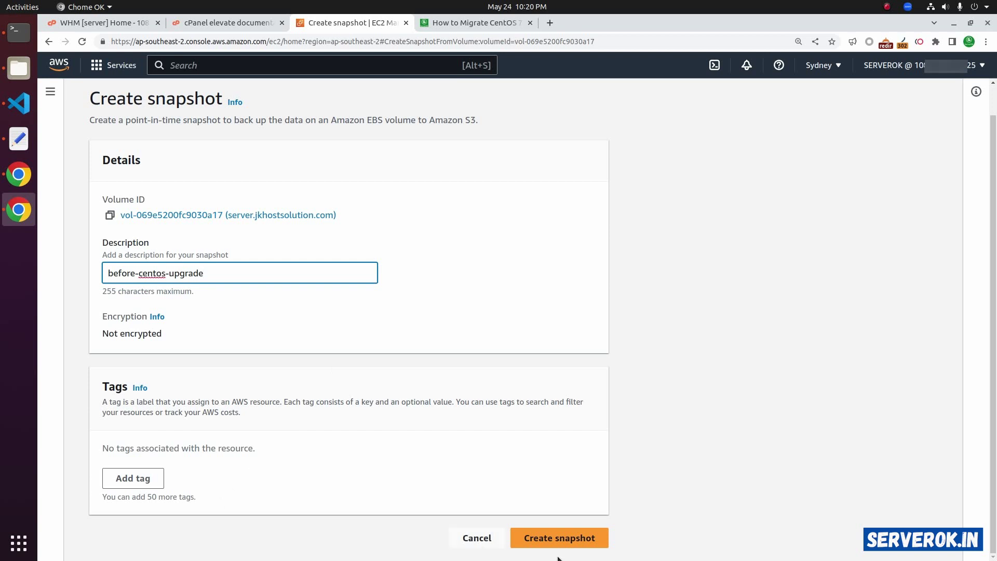
- Create the before-centos-upgrade snapshot and highlight the success message with its new snapshot ID
{"action": "left_click", "coordinate": [559, 539]}
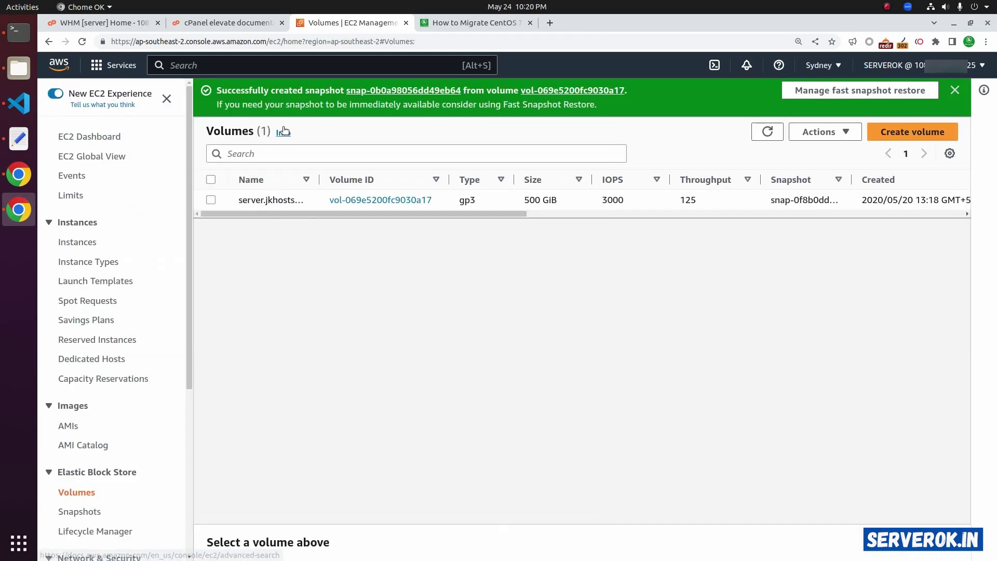
{"action": "left_click_drag", "start_coordinate": [216, 90], "coordinate": [348, 107]}
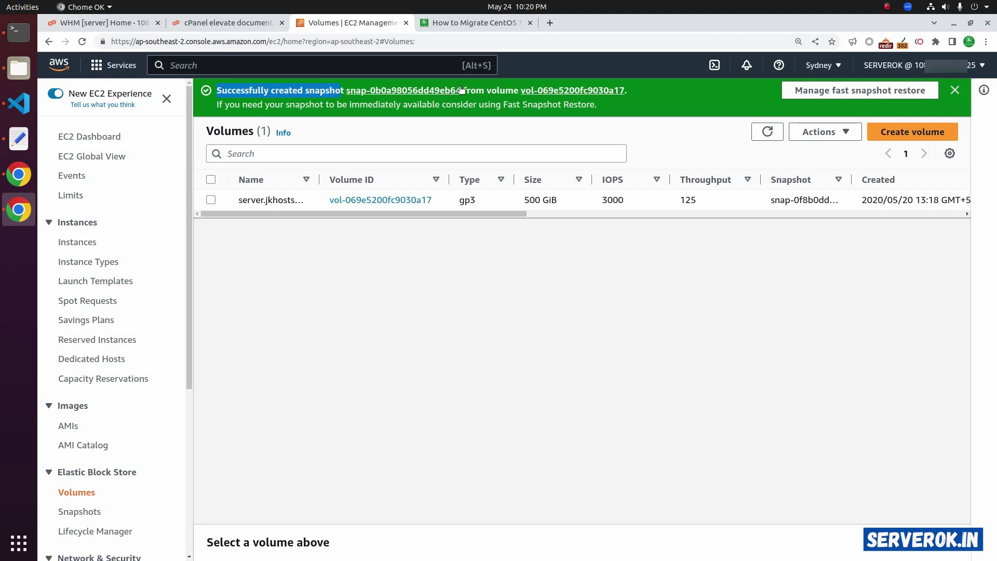
{"action": "left_click_drag", "start_coordinate": [462, 91], "coordinate": [346, 91]}
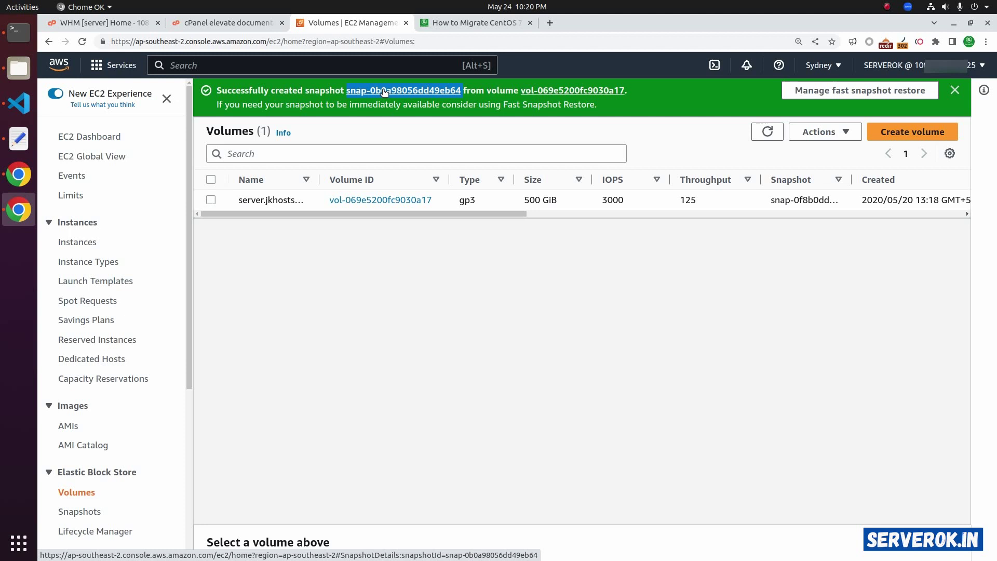
- View snapshot snap-0b0a98056dd49eb64's details and note its unavailable progress while Pending
{"action": "left_click", "coordinate": [385, 91]}
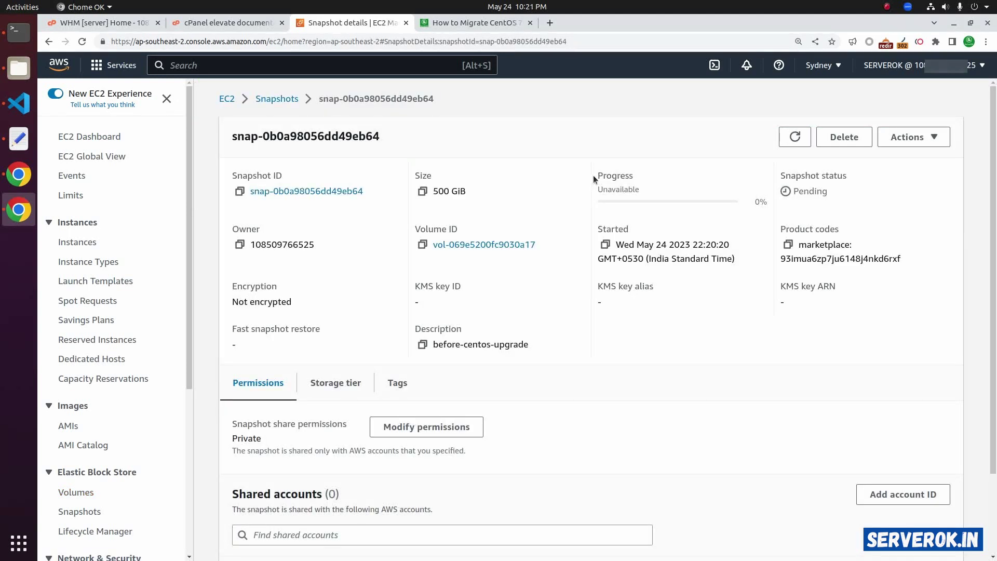
{"action": "left_click_drag", "start_coordinate": [594, 176], "coordinate": [648, 178]}
{"action": "left_click", "coordinate": [765, 202]}
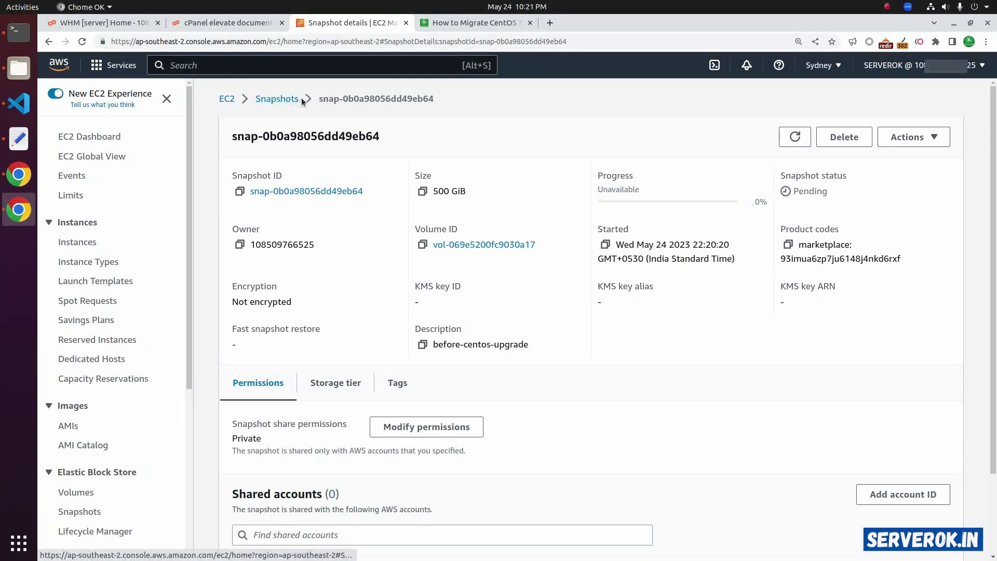
{"action": "scroll", "coordinate": [212, 268], "scroll_direction": "down", "scroll_amount": 3}
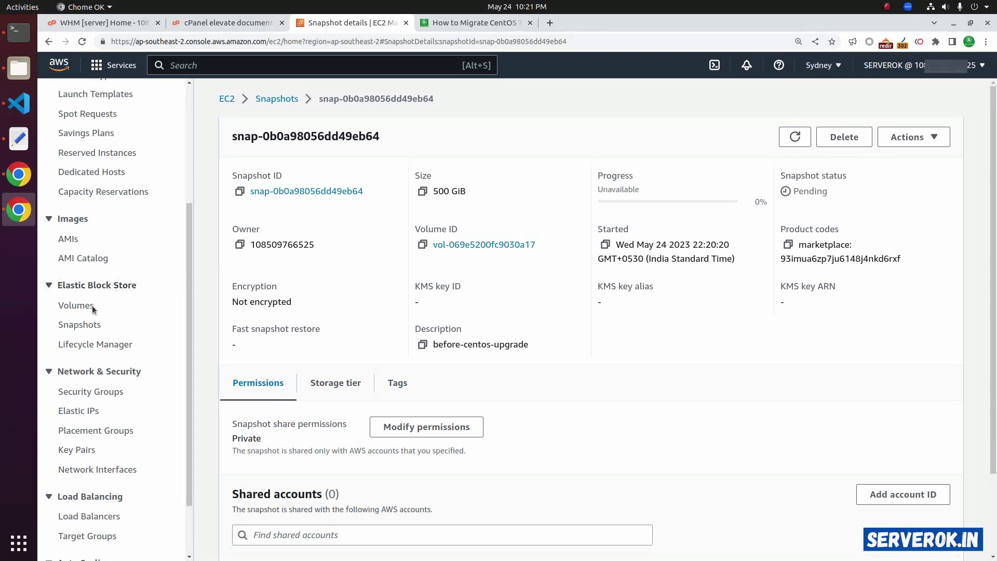
{"action": "left_click", "coordinate": [79, 326]}
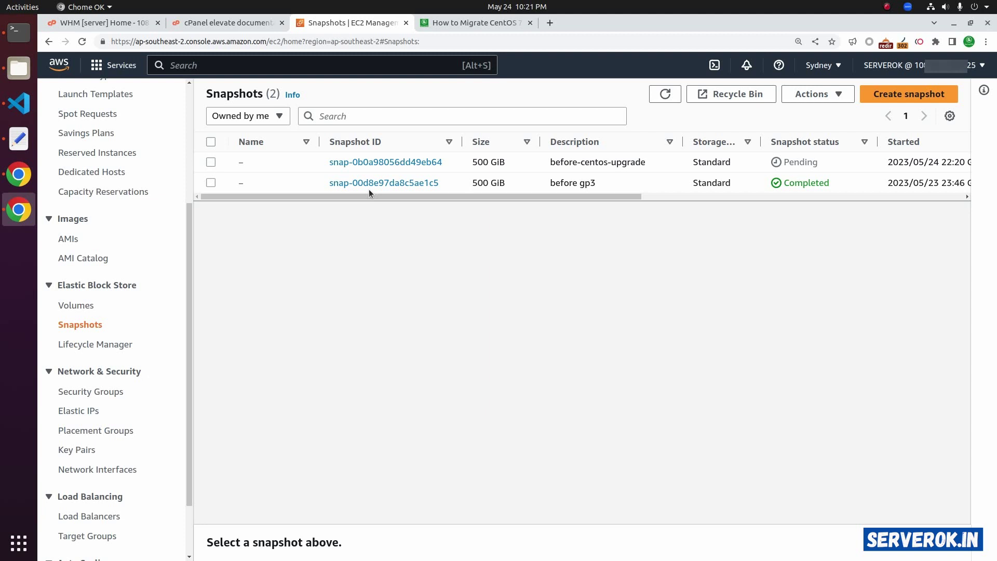
{"action": "left_click_drag", "start_coordinate": [331, 163], "coordinate": [460, 168]}
{"action": "left_click", "coordinate": [460, 169]}
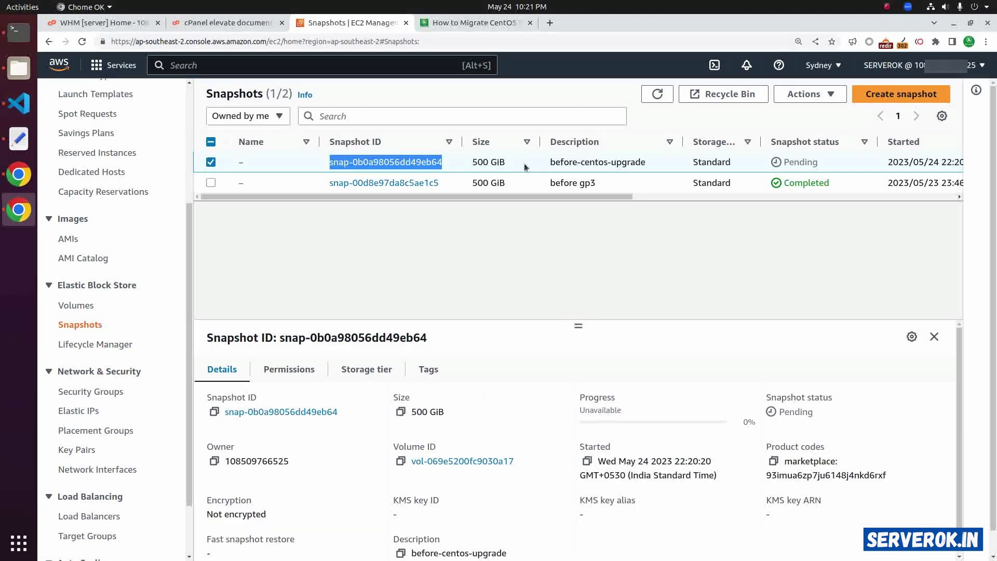
{"action": "left_click_drag", "start_coordinate": [542, 165], "coordinate": [649, 165]}
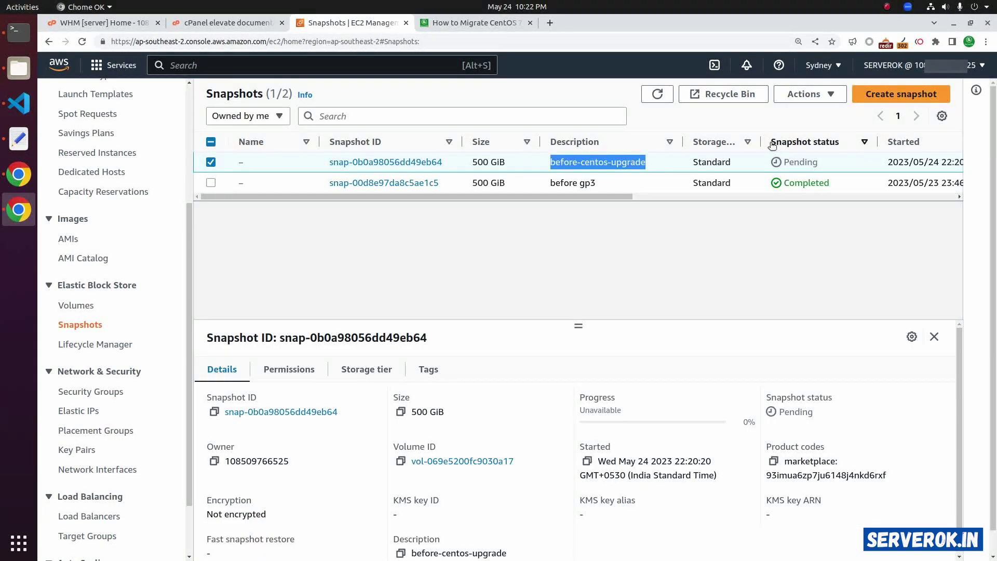
{"action": "left_click", "coordinate": [815, 162]}
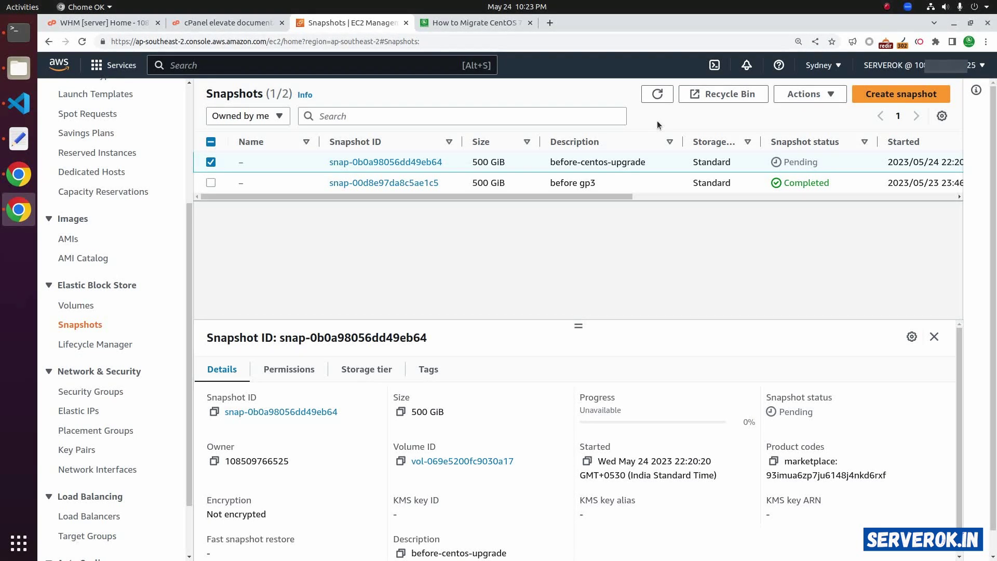
{"action": "left_click_drag", "start_coordinate": [474, 163], "coordinate": [511, 166]}
{"action": "left_click", "coordinate": [825, 171]}
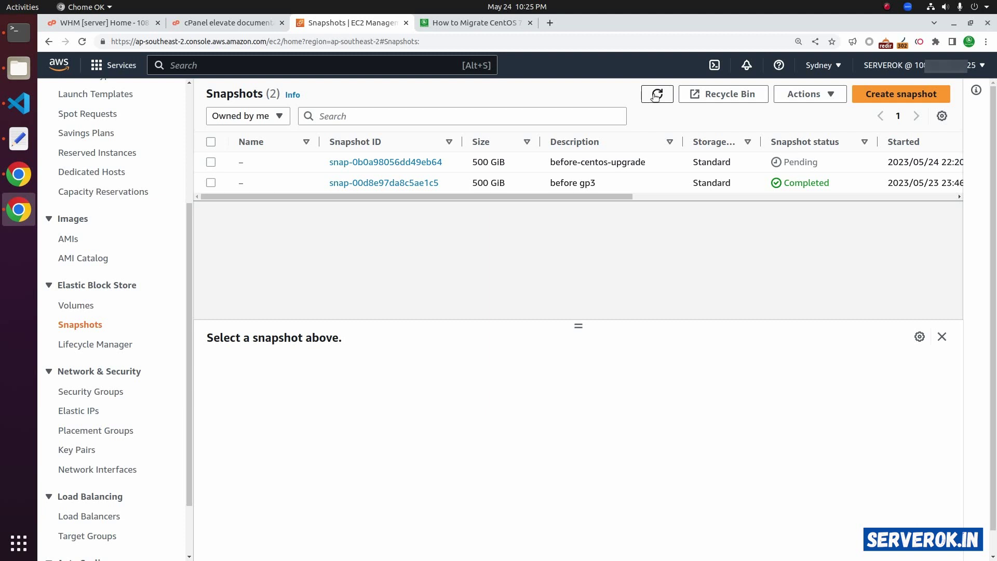
- Select the before-centos-upgrade snapshot to confirm its Completed status at 100%
{"action": "left_click", "coordinate": [643, 163]}
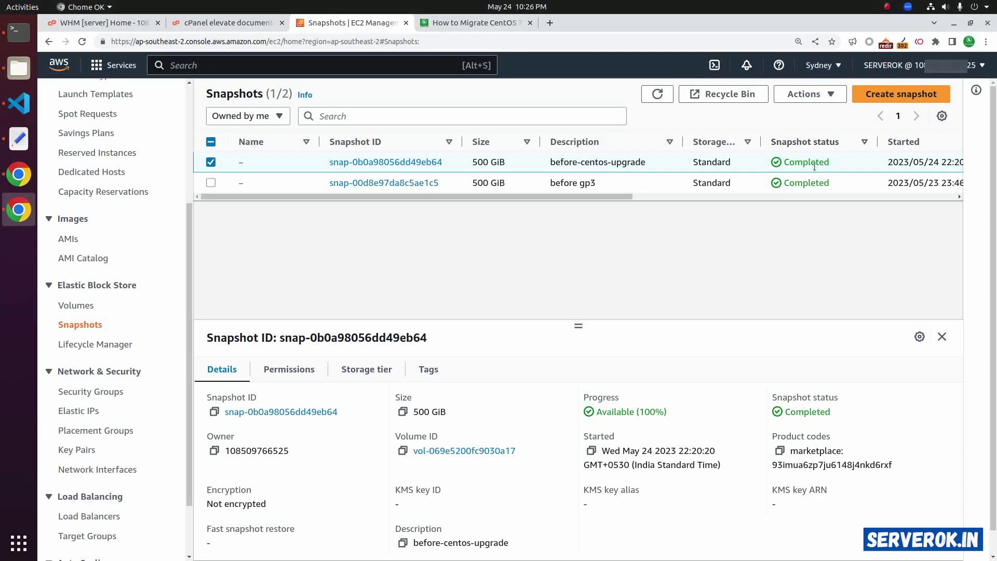